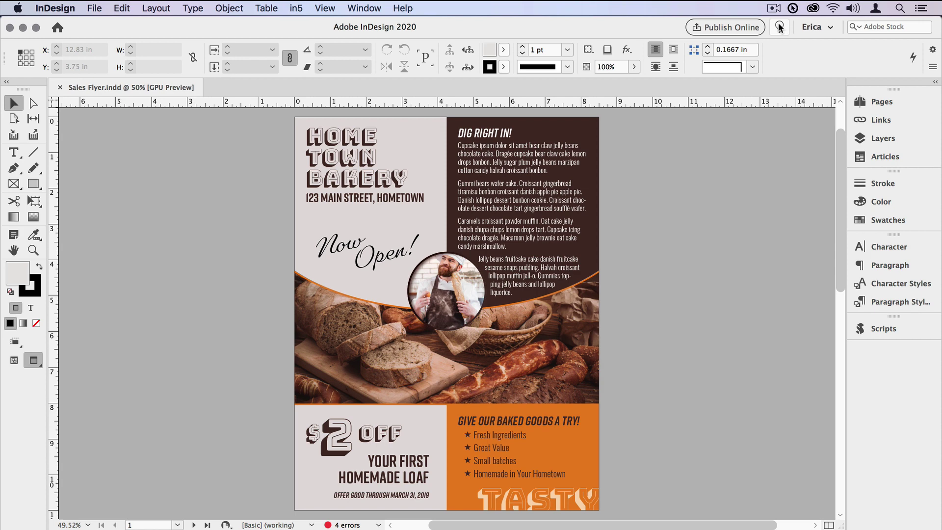
# Show the Scripts panel beside the Sales Flyer, leaving the Window menu unchanged.
pyautogui.click(893, 330)
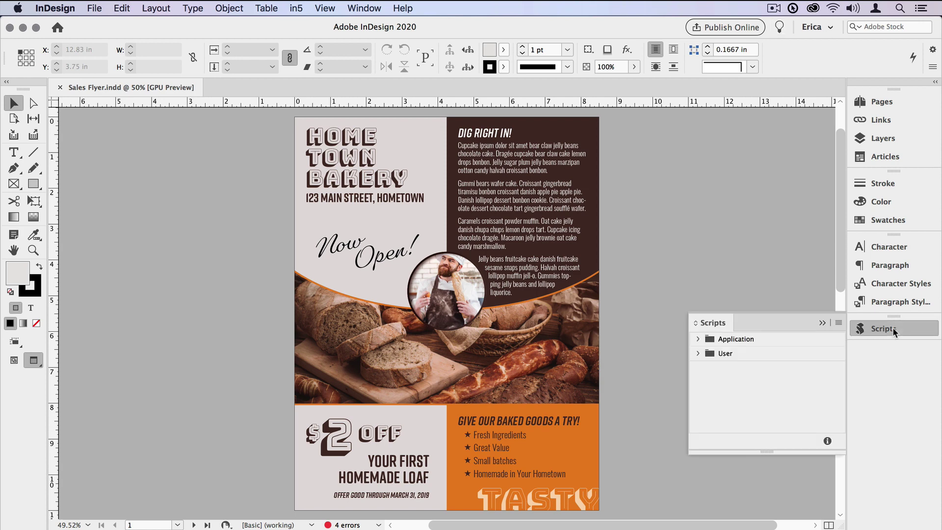
pyautogui.click(364, 8)
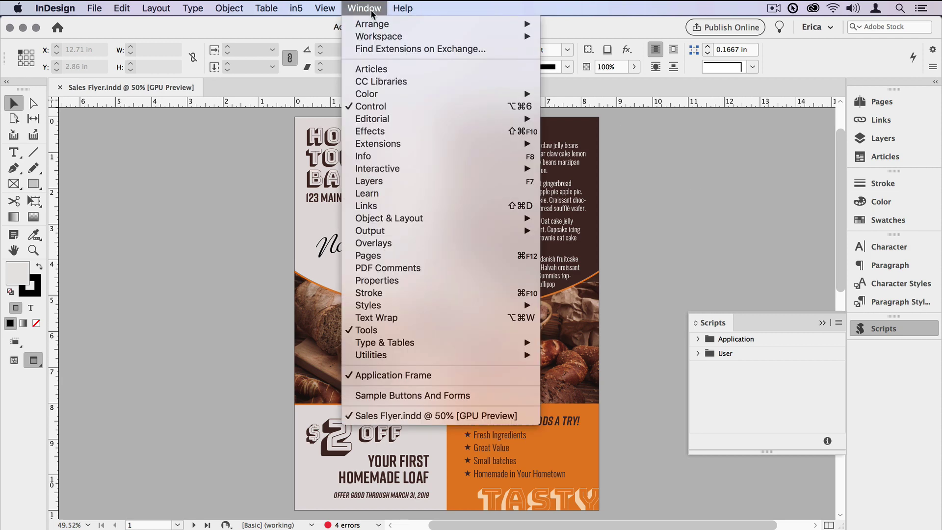
pyautogui.moveTo(453, 354)
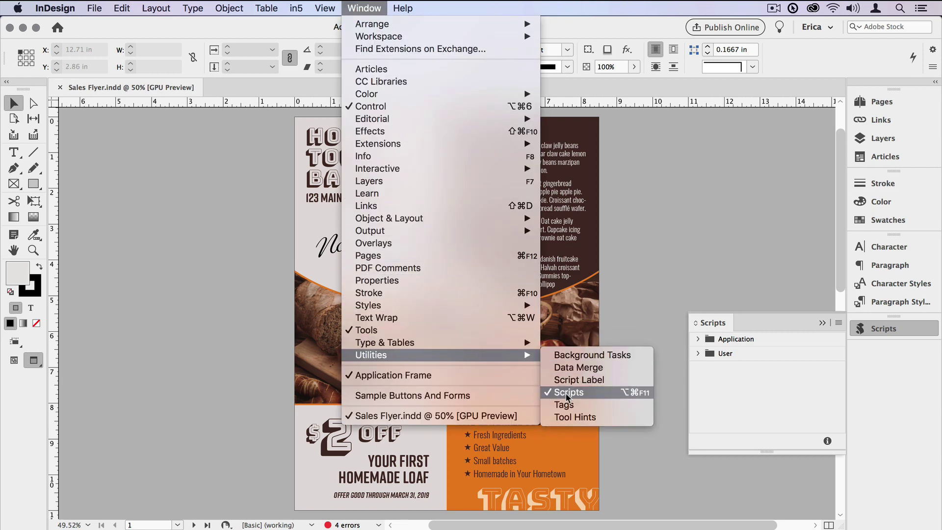
pyautogui.click(725, 280)
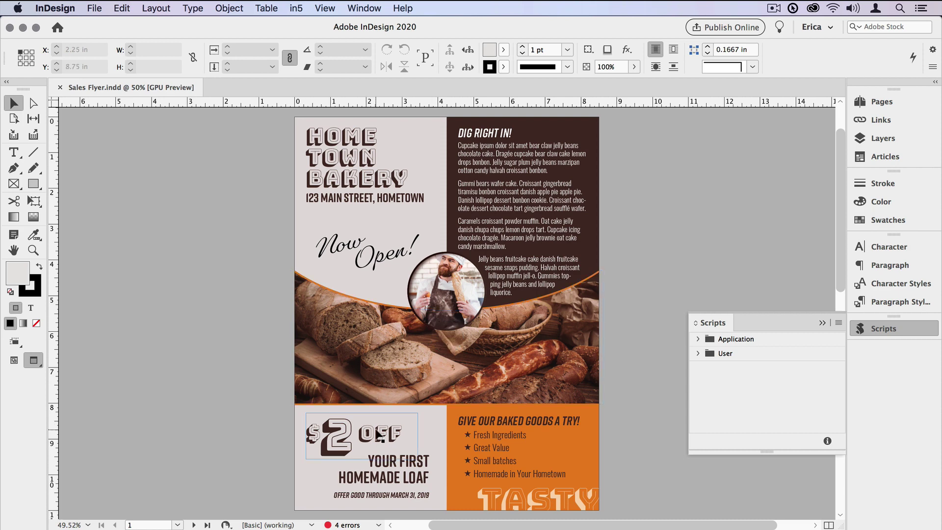
# Paste the selected $2 OFF coupon into a new default letter-size document.
pyautogui.moveTo(261, 426); pyautogui.dragTo(398, 490)
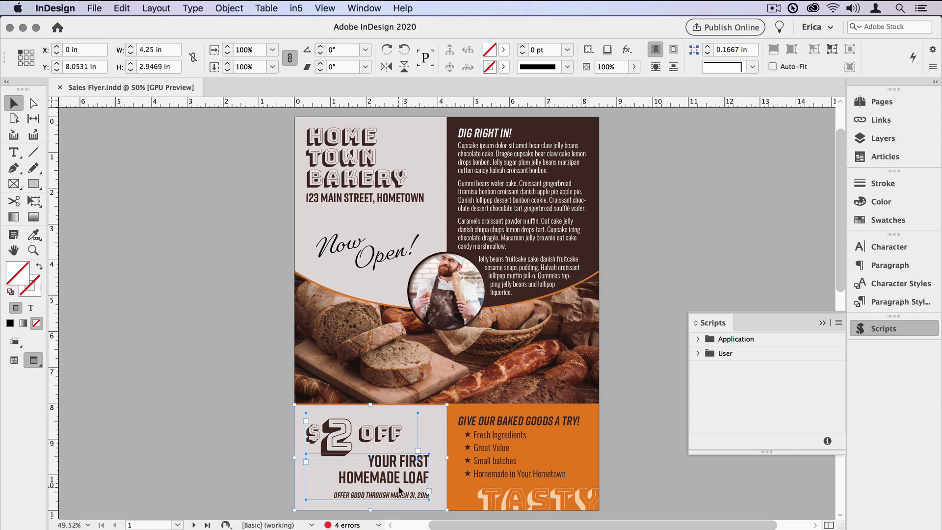
pyautogui.press('super+n')
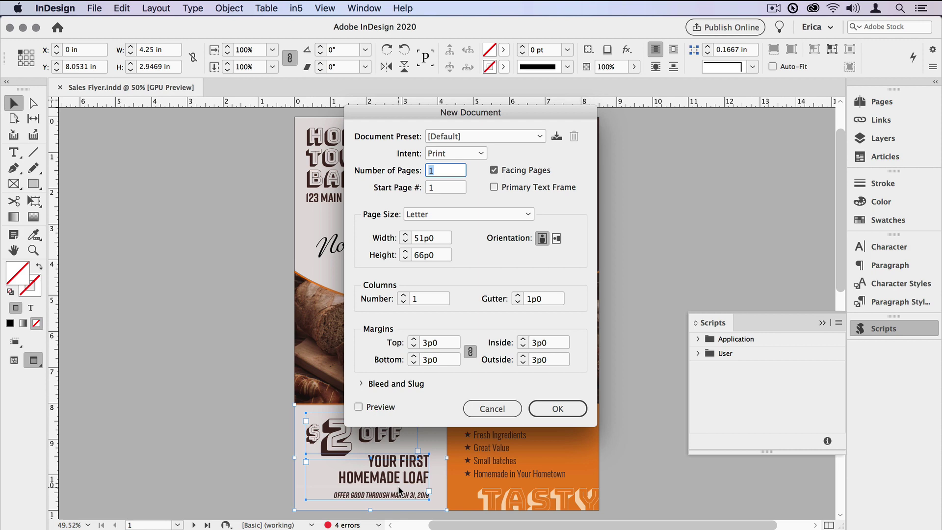
pyautogui.click(542, 407)
pyautogui.press('super+v')
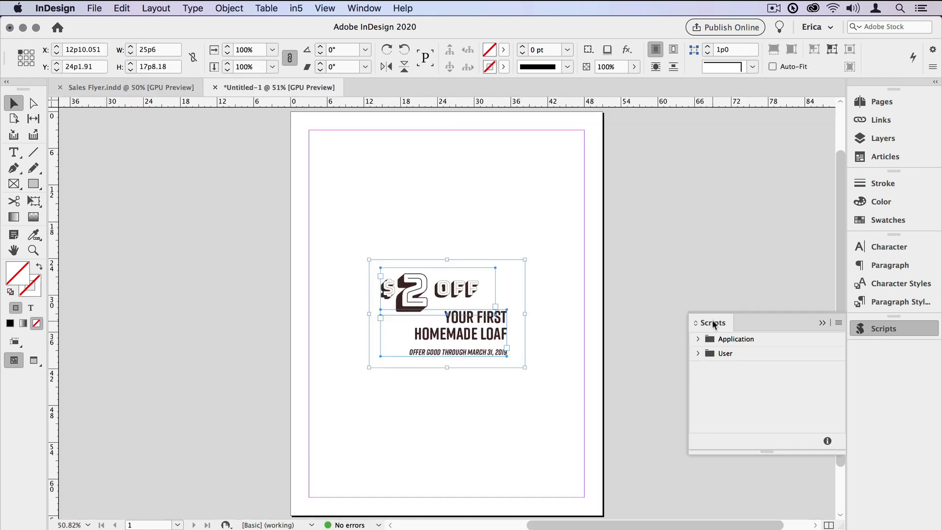
pyautogui.moveTo(713, 324); pyautogui.dragTo(637, 219)
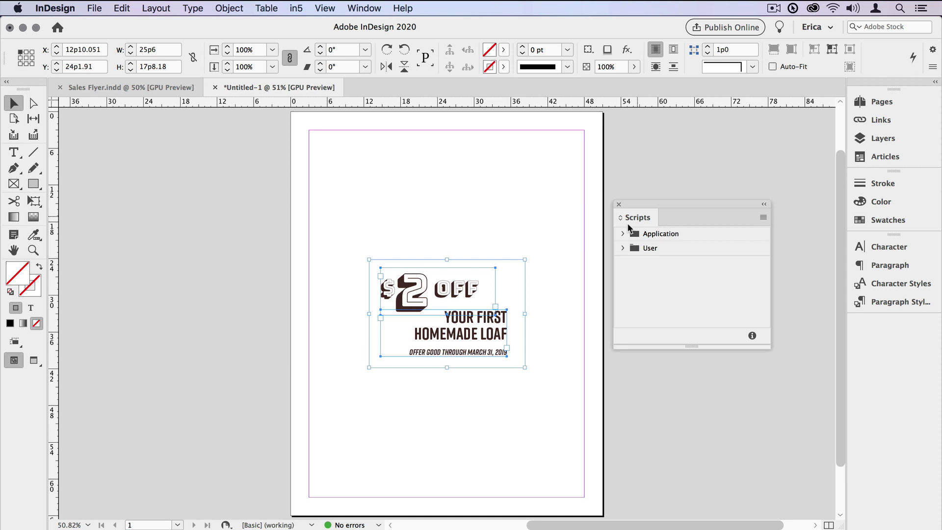
# Expand Application > Samples > JavaScript in the Scripts panel and select CropMarks.jsx.
pyautogui.click(621, 234)
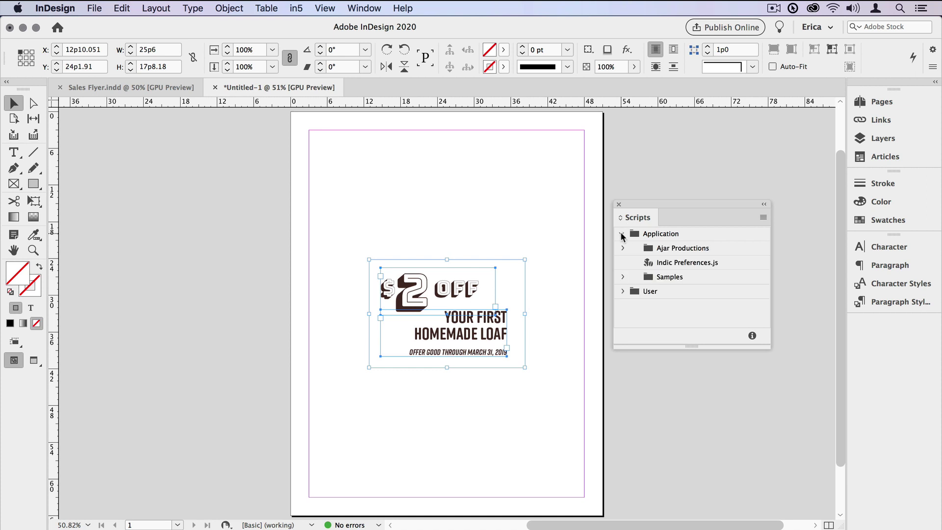
pyautogui.click(622, 278)
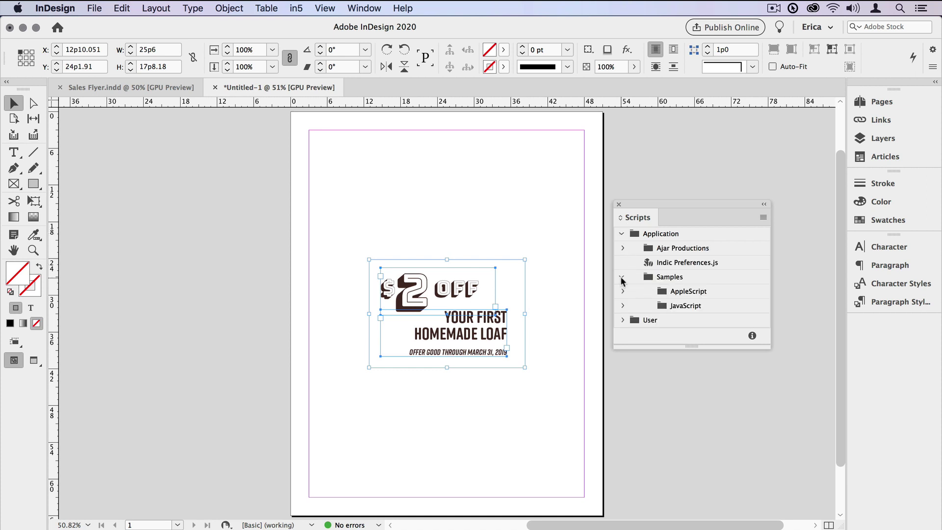
pyautogui.click(622, 306)
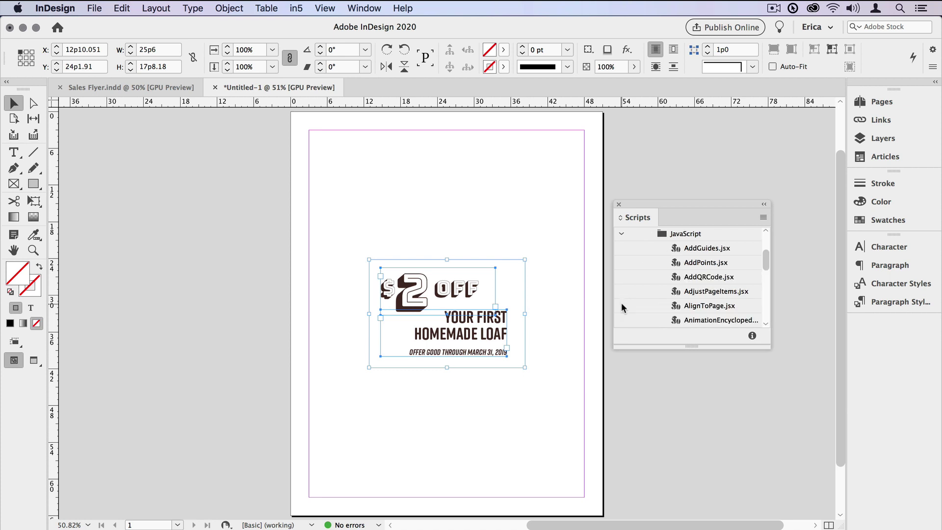
pyautogui.scroll(-3, 670, 308)
pyautogui.scroll(-1, 670, 308)
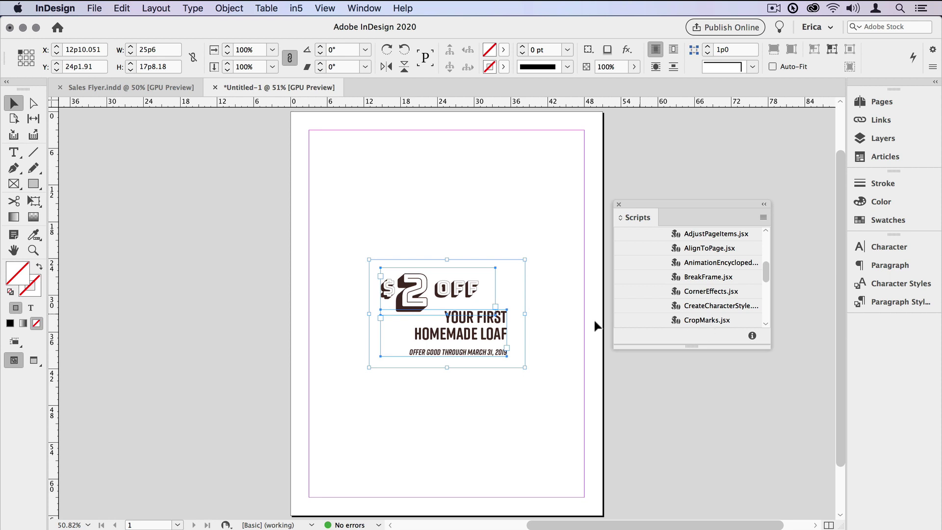
pyautogui.click(694, 319)
# Run CropMarks with length 12, offset 6, stroke .5, Entire Selection, no registration marks.
pyautogui.doubleClick(694, 319)
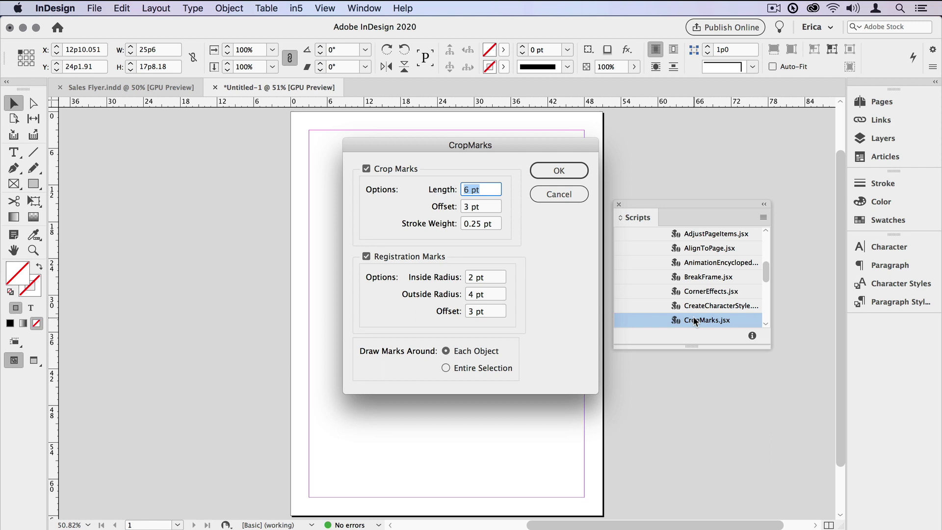
pyautogui.moveTo(515, 139); pyautogui.dragTo(647, 108)
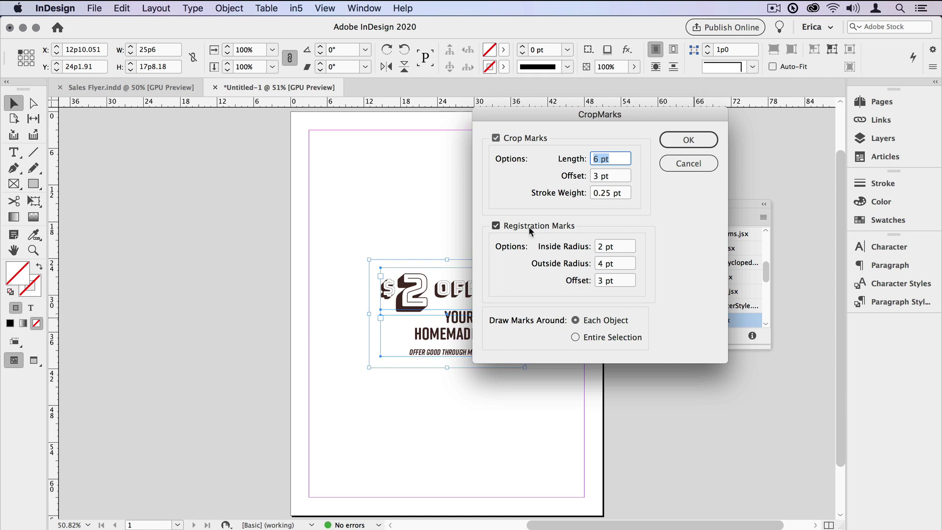
pyautogui.click(495, 226)
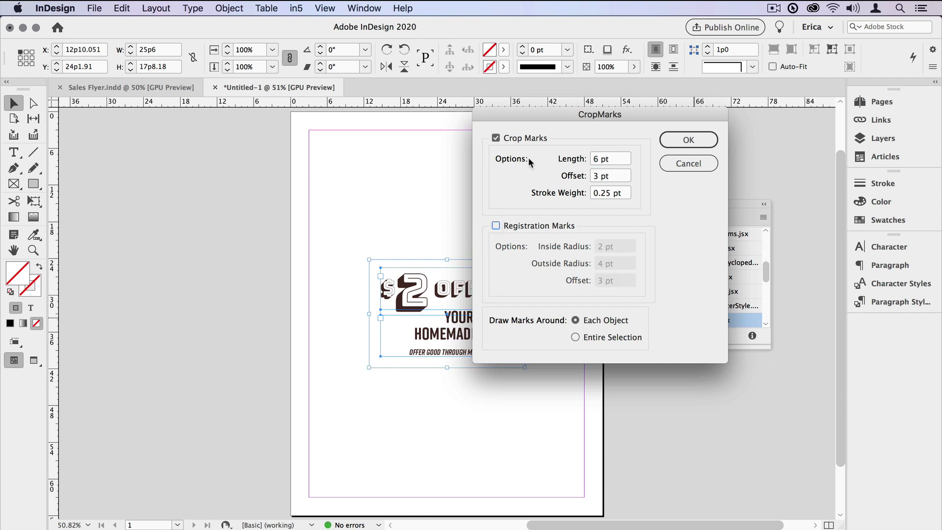
pyautogui.doubleClick(595, 159)
pyautogui.write('12')
pyautogui.press('Tab')
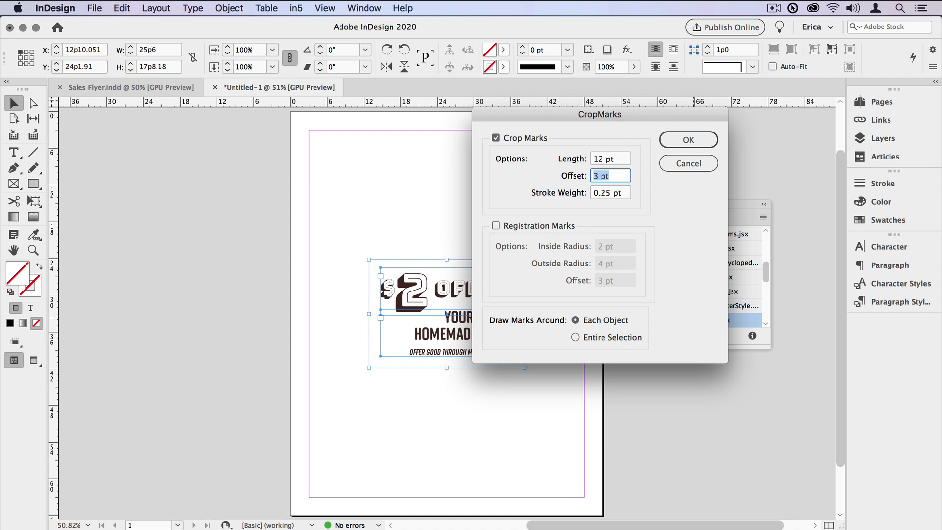
pyautogui.write('6')
pyautogui.write('.5')
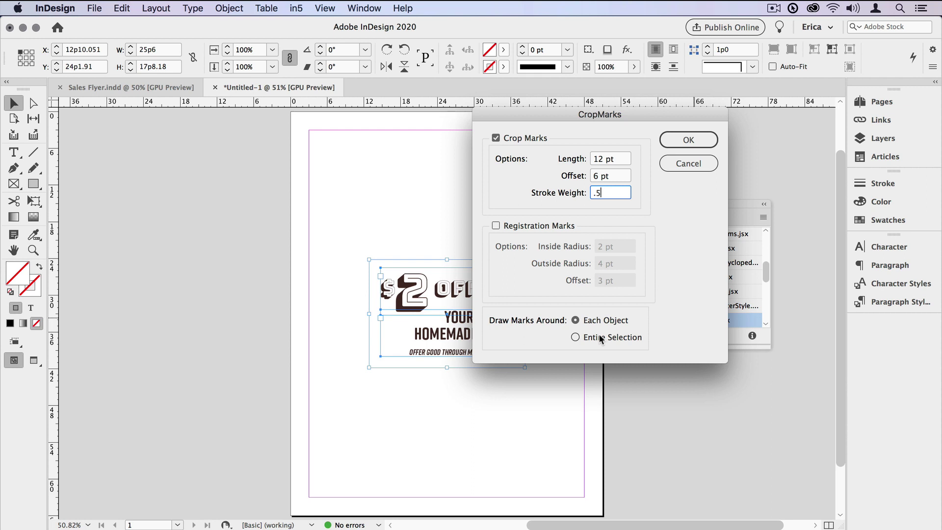
pyautogui.click(574, 338)
pyautogui.click(689, 141)
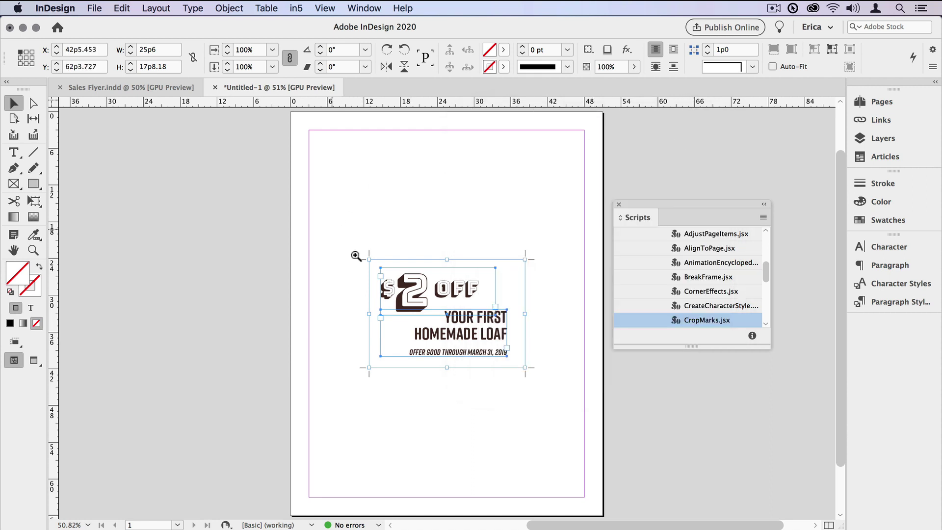
# Zoom in on the coupon to inspect its new crop marks.
pyautogui.moveTo(357, 256); pyautogui.dragTo(400, 239)
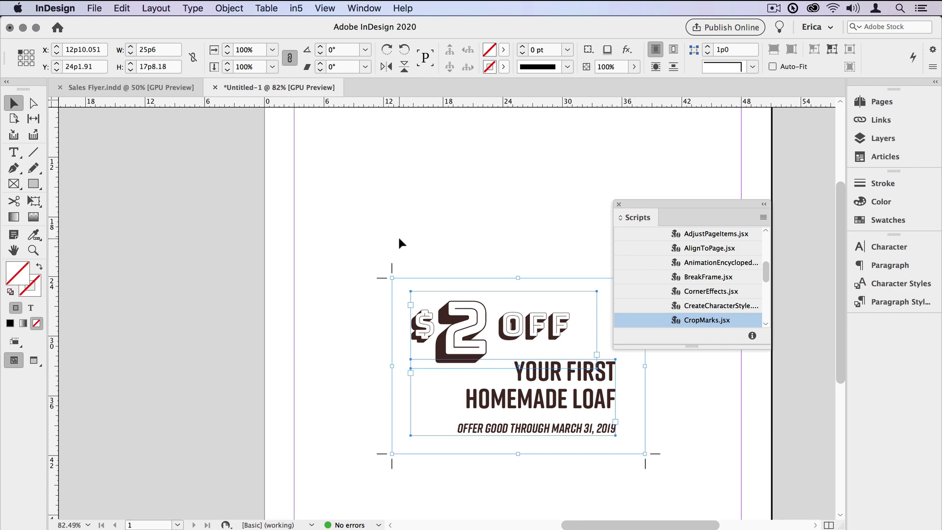
pyautogui.hscroll(5, 399, 238)
pyautogui.scroll(-2, 399, 238)
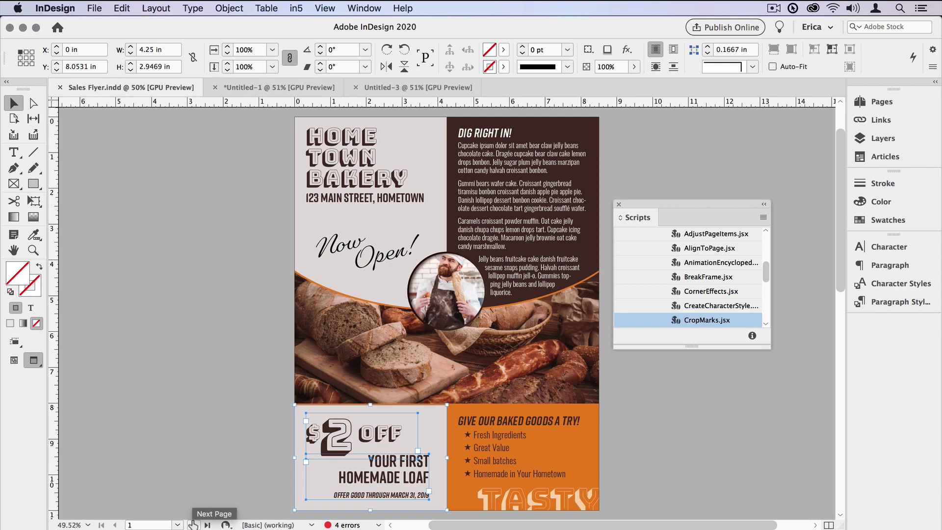
# Paste the round bread image from Sales Flyer page 2 into Untitled-3, previewing without guides.
pyautogui.click(193, 524)
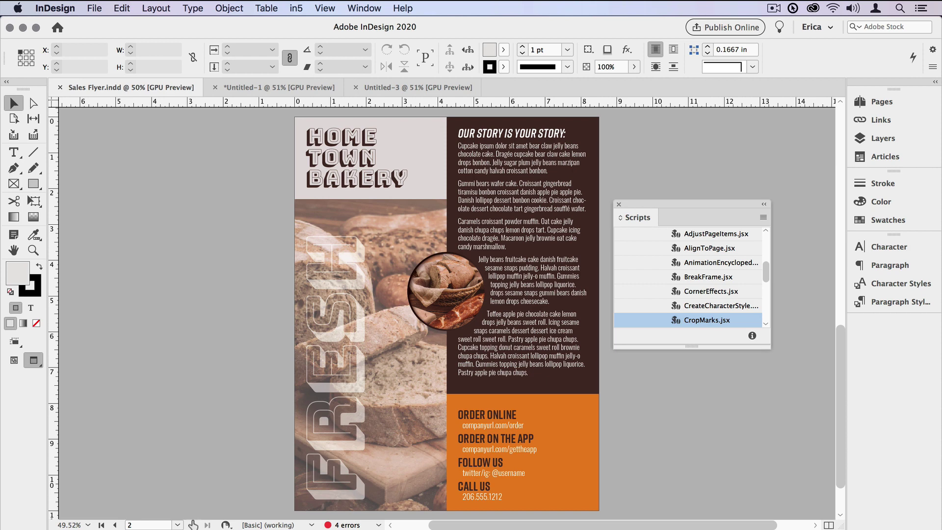
pyautogui.click(424, 303)
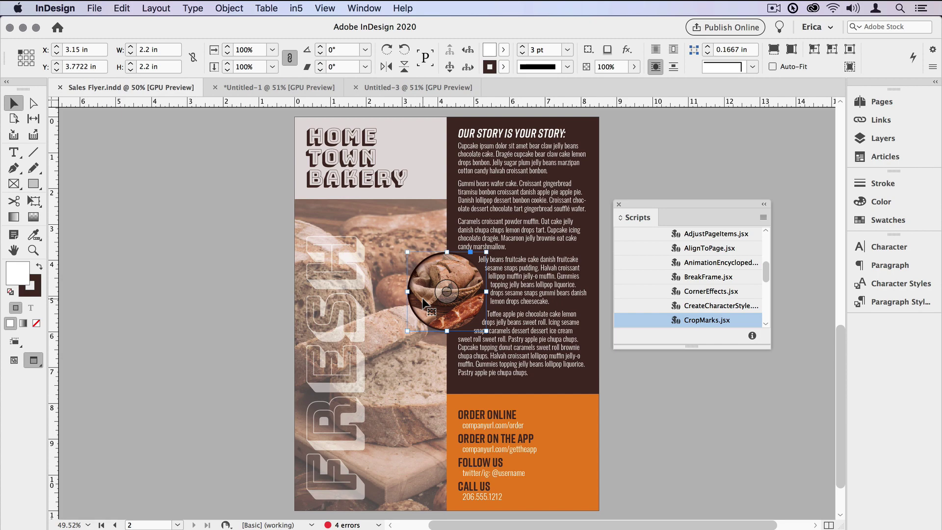
pyautogui.click(391, 87)
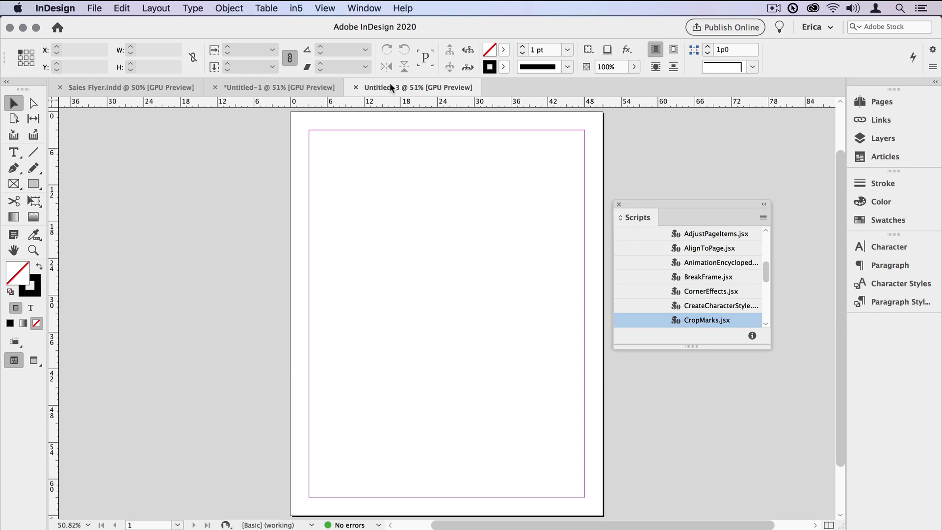
pyautogui.press('super+v')
pyautogui.press('w')
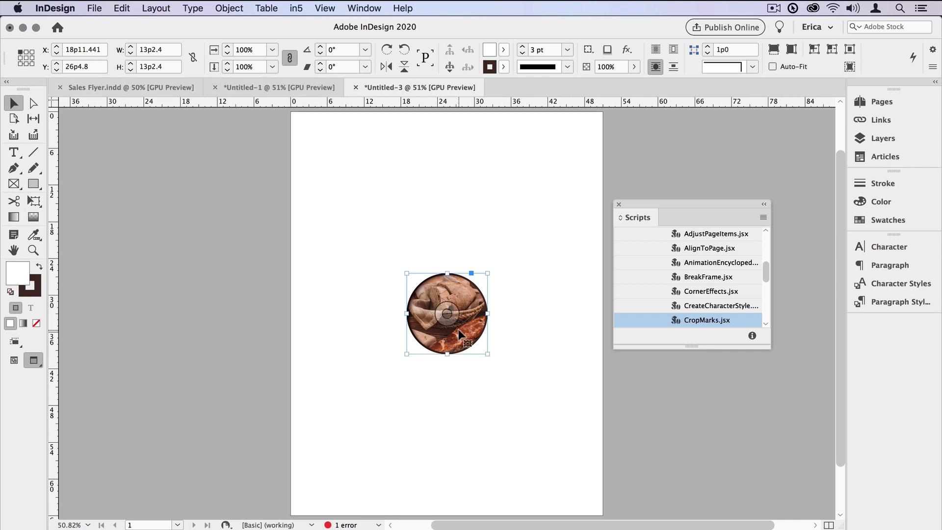
# Line up the three bread circles in a centred column, smallest at the top.
pyautogui.moveTo(461, 303)
pyautogui.mouseDown()
pyautogui.moveTo(463, 167)
pyautogui.moveTo(461, 197)
pyautogui.moveTo(480, 217)
pyautogui.moveTo(461, 191)
pyautogui.moveTo(456, 300)
pyautogui.moveTo(501, 349)
pyautogui.moveTo(480, 362)
pyautogui.moveTo(479, 468)
pyautogui.moveTo(523, 506)
pyautogui.mouseUp()
pyautogui.moveTo(448, 167); pyautogui.dragTo(447, 150)
pyautogui.moveTo(388, 139); pyautogui.dragTo(546, 408)
pyautogui.click(547, 407)
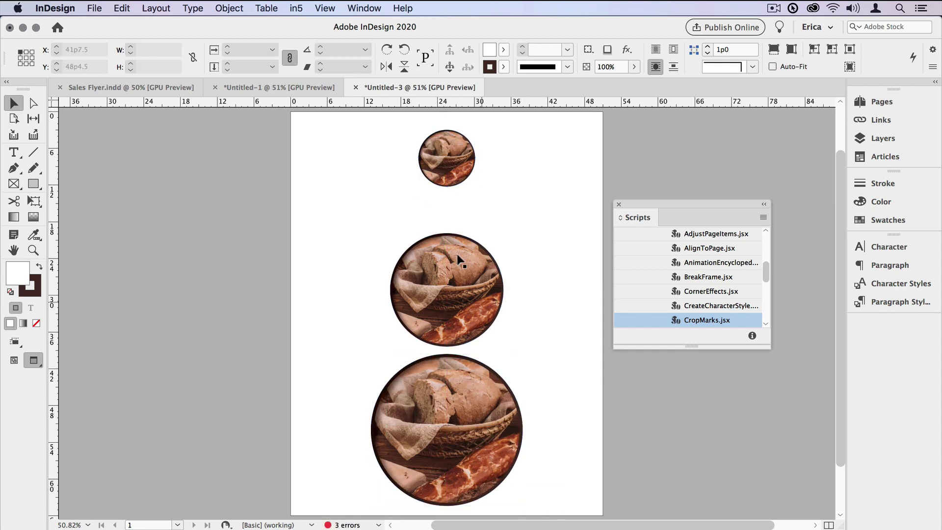
pyautogui.moveTo(466, 274); pyautogui.dragTo(465, 247)
# Run CropMarks on all three circles: offset 6, stroke weight .5, no registration marks.
pyautogui.click(546, 266)
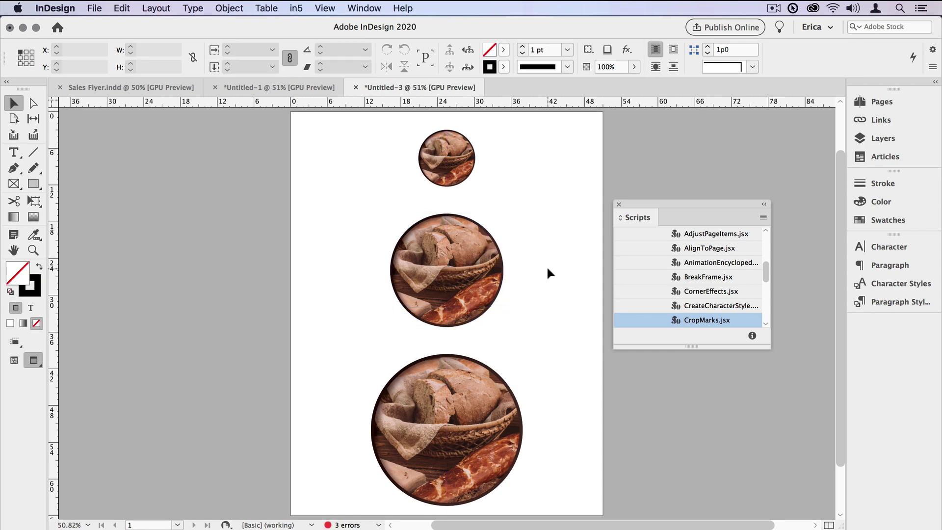
pyautogui.moveTo(340, 148); pyautogui.dragTo(570, 418)
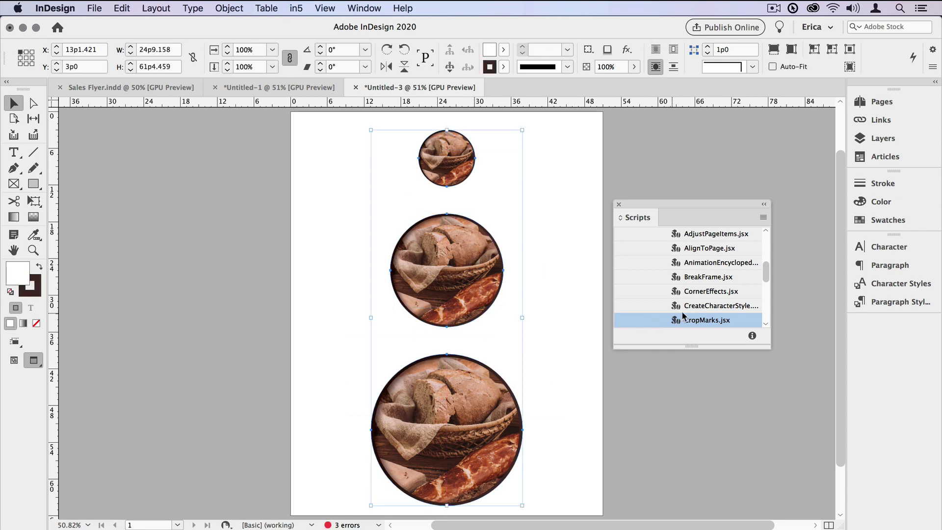
pyautogui.doubleClick(703, 319)
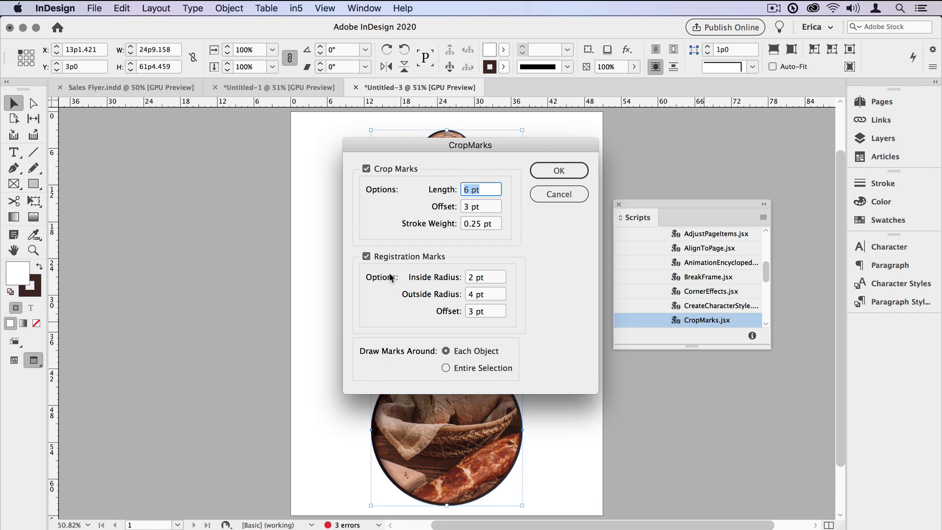
pyautogui.click(366, 256)
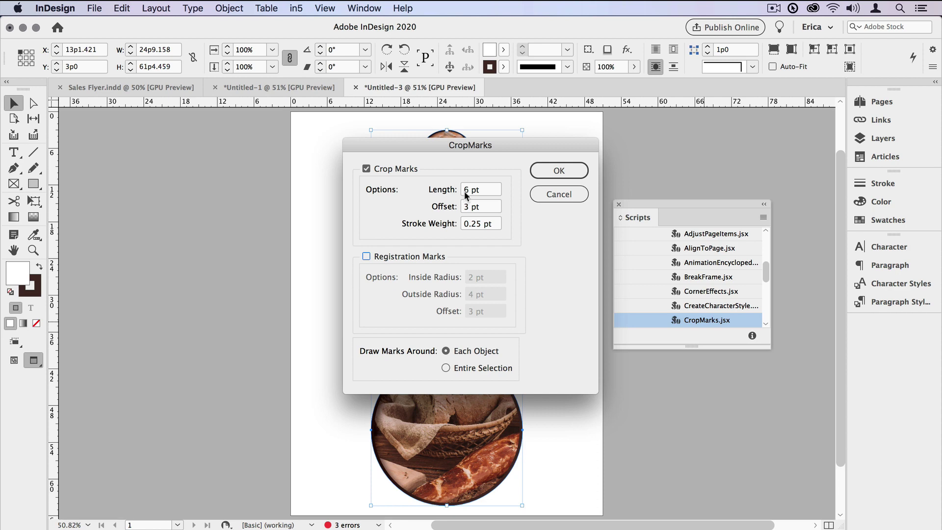
pyautogui.tripleClick(469, 208)
pyautogui.write('6')
pyautogui.press('Tab')
pyautogui.write('.5')
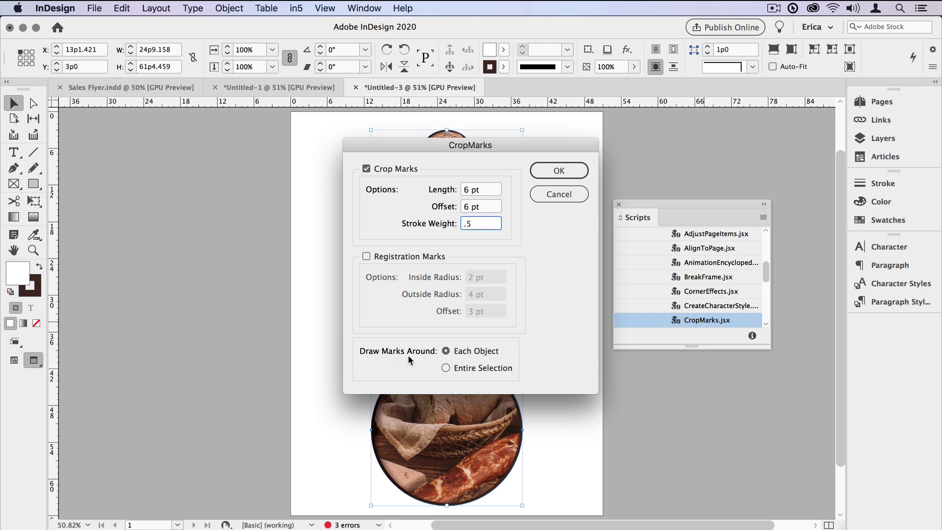
pyautogui.click(556, 170)
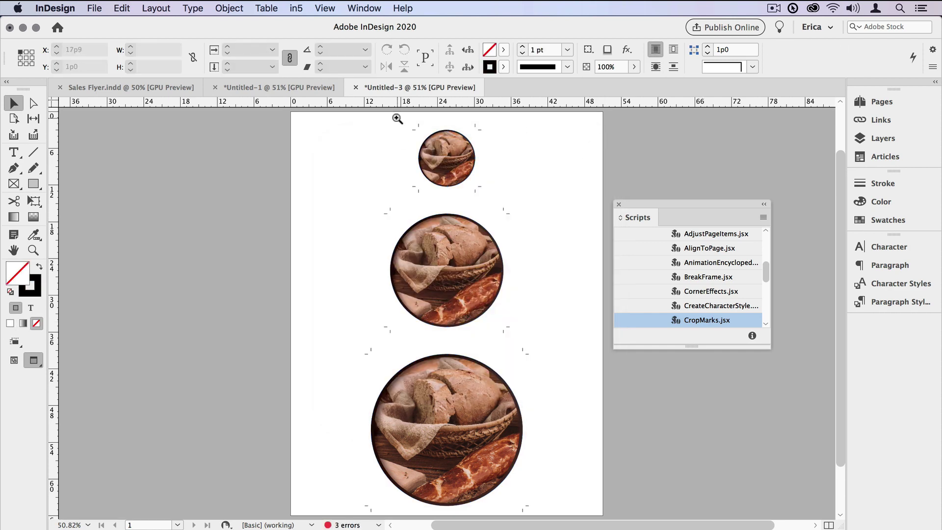
# Zoom in on the top, smallest bread circle to view its crop marks.
pyautogui.moveTo(395, 118); pyautogui.dragTo(532, 215)
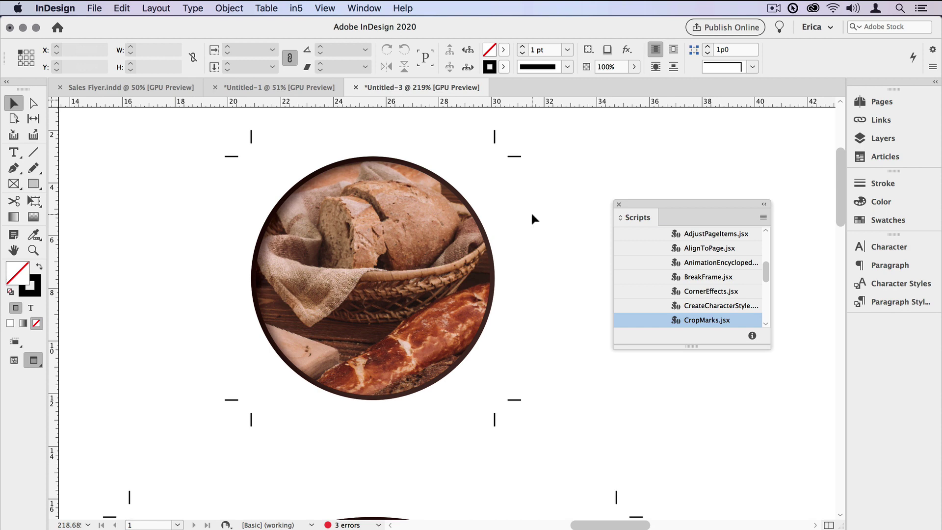